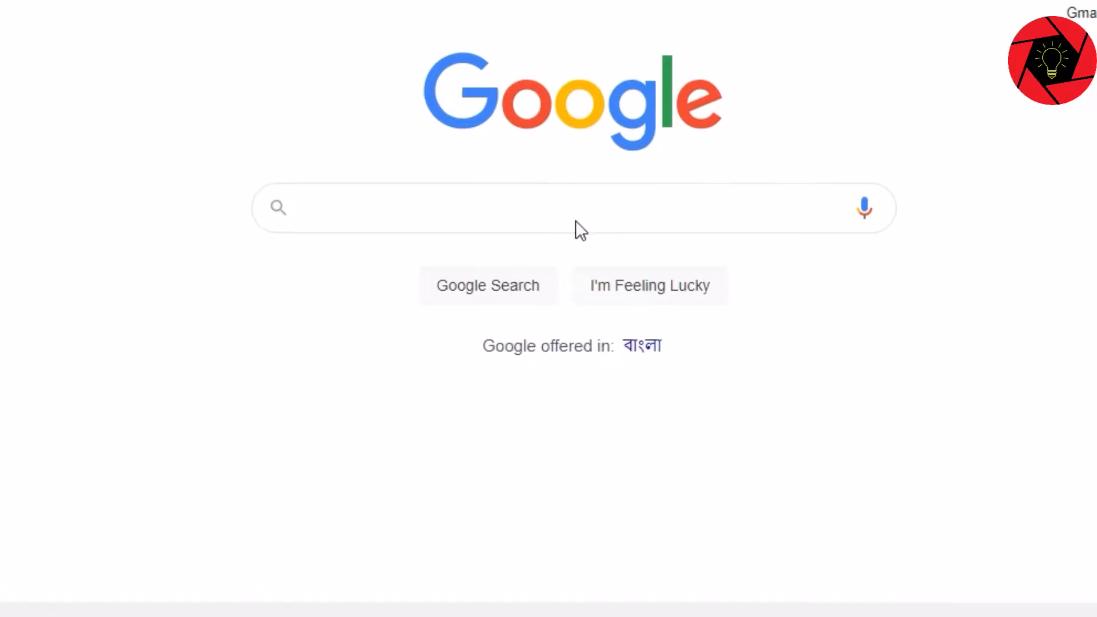
Search Google for 'keyshot plugin'
click(369, 197)
text(k)
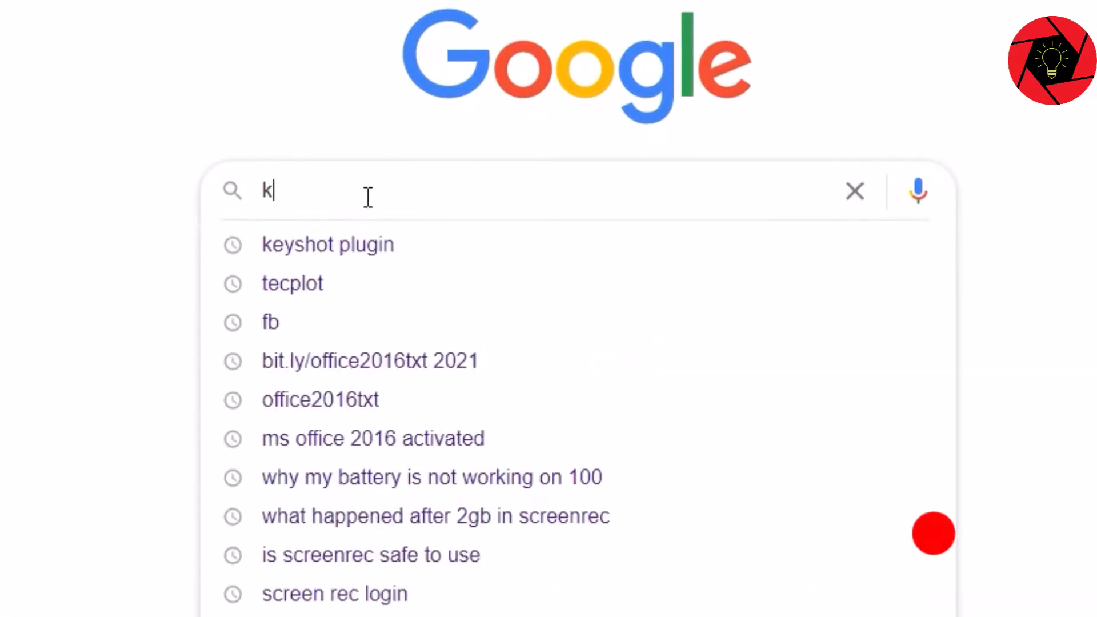
text(eyshot plugin)
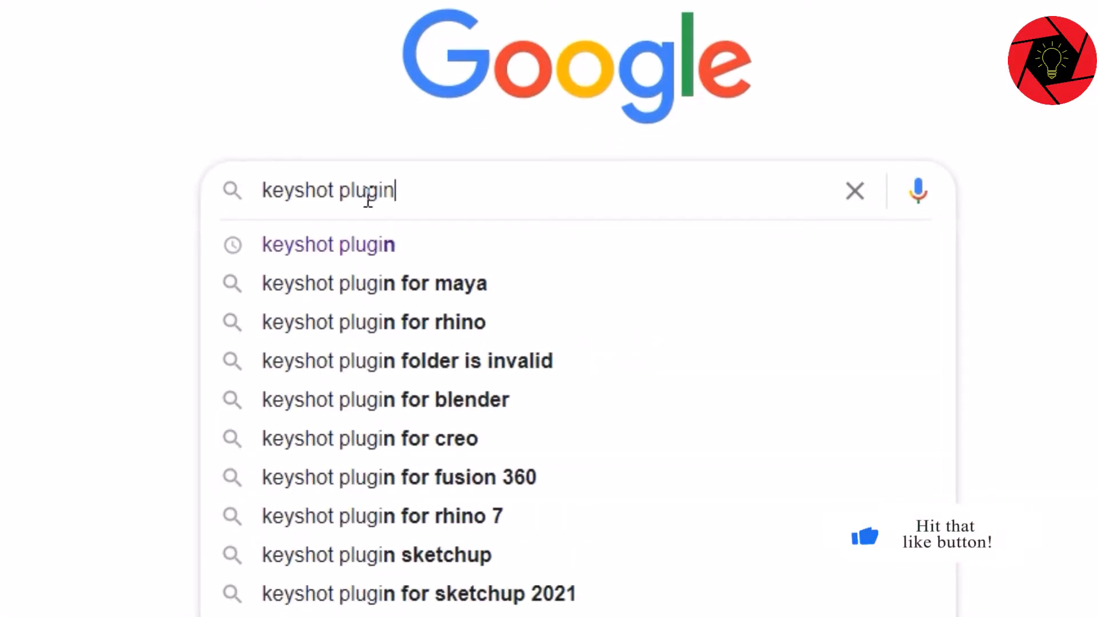
key(Return)
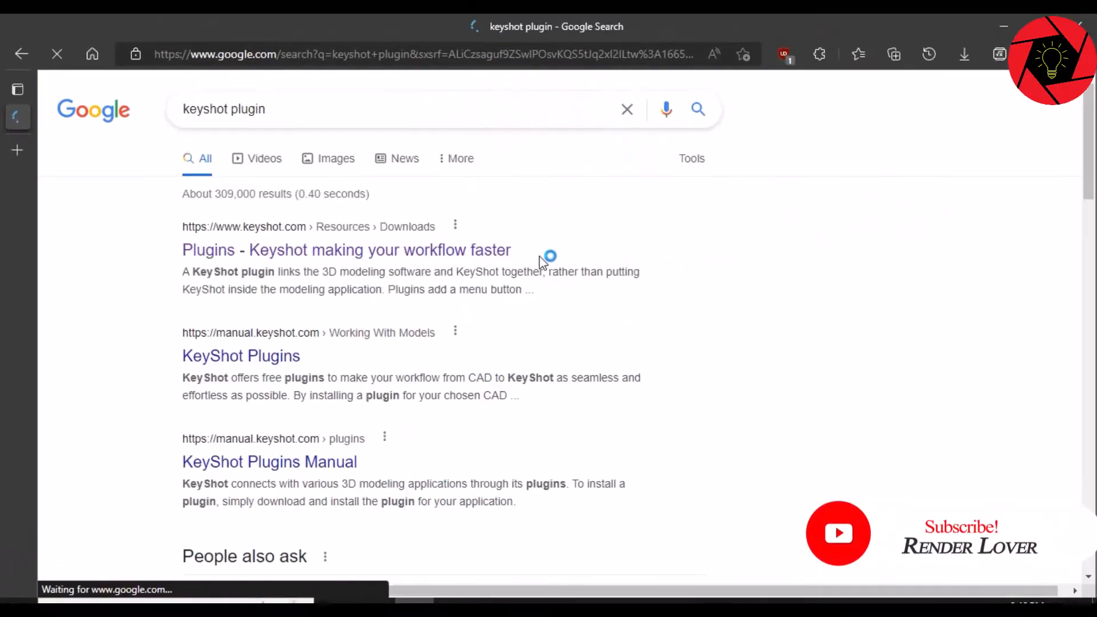
Download the KeyShot SOLIDWORKS Add-in installer from the keyshot.com Plugins page
click(480, 250)
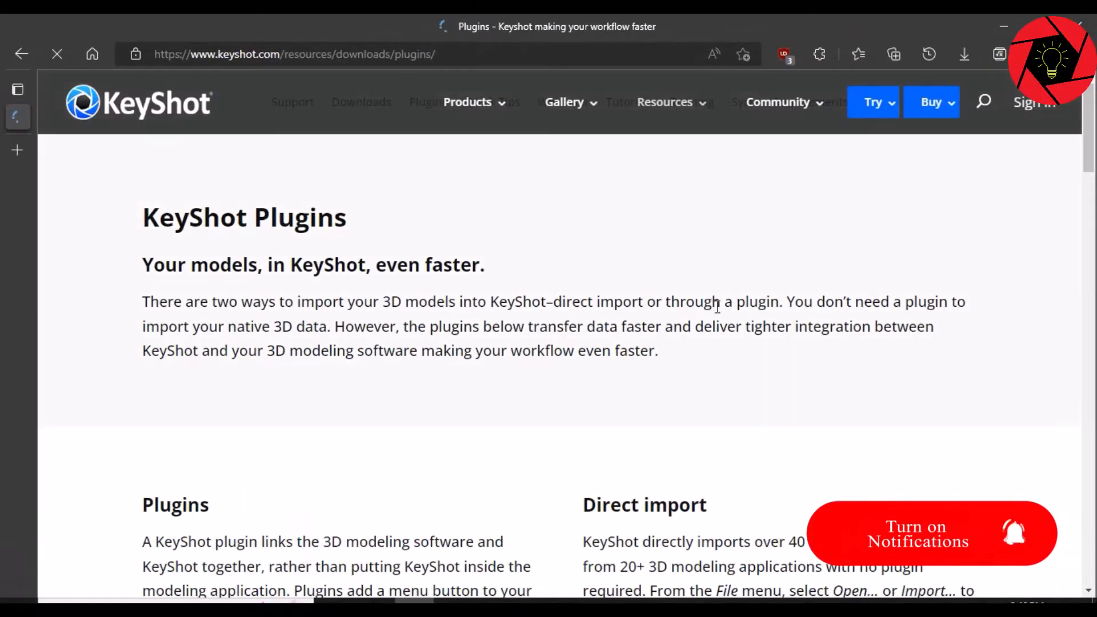
scroll(969, 268, down, 4)
scroll(1016, 267, down, 4)
scroll(1016, 268, up, 5)
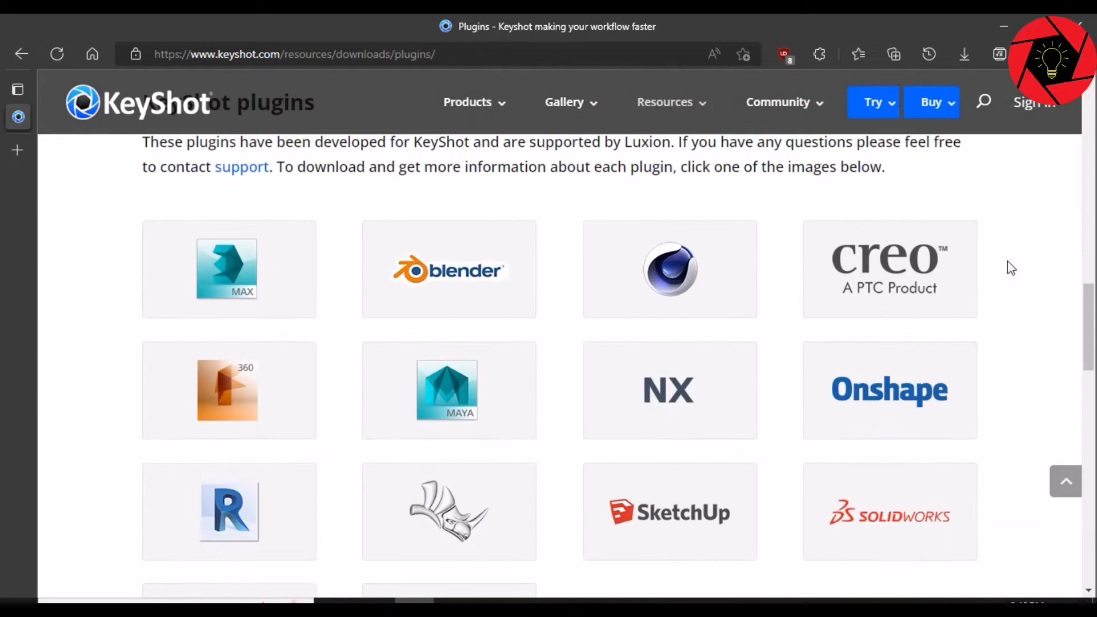
scroll(1016, 267, up, 1)
scroll(1016, 267, down, 2)
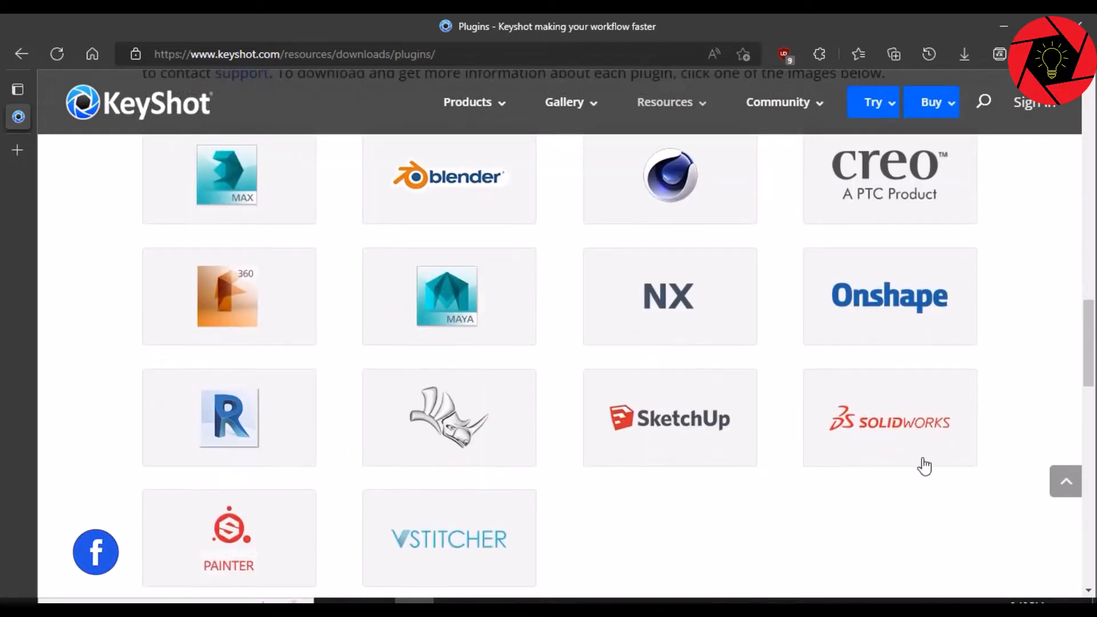
click(890, 428)
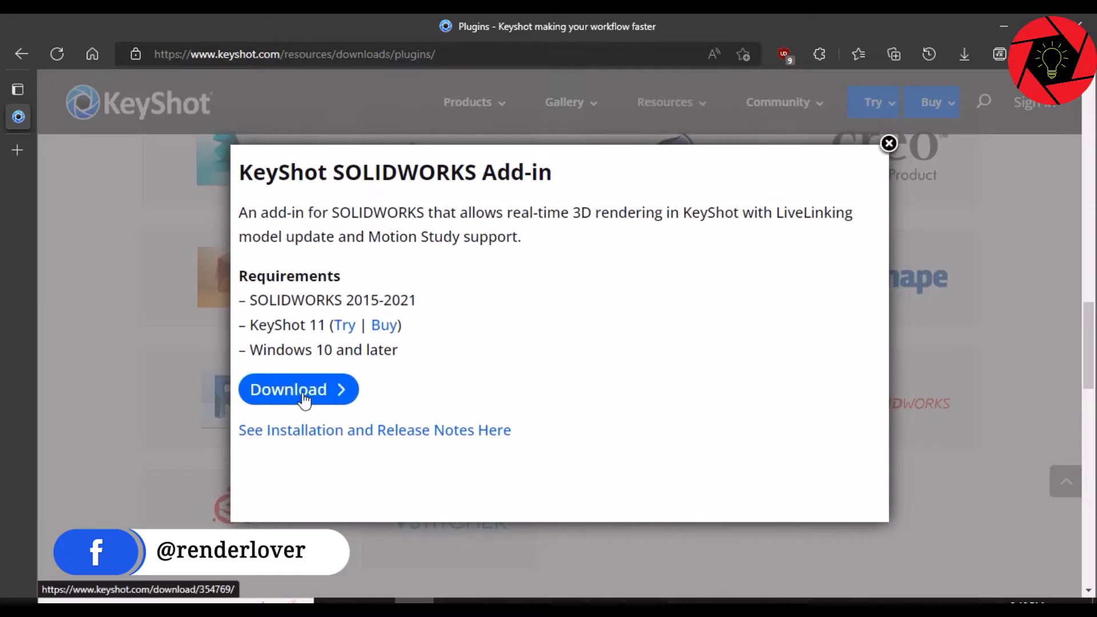
click(306, 400)
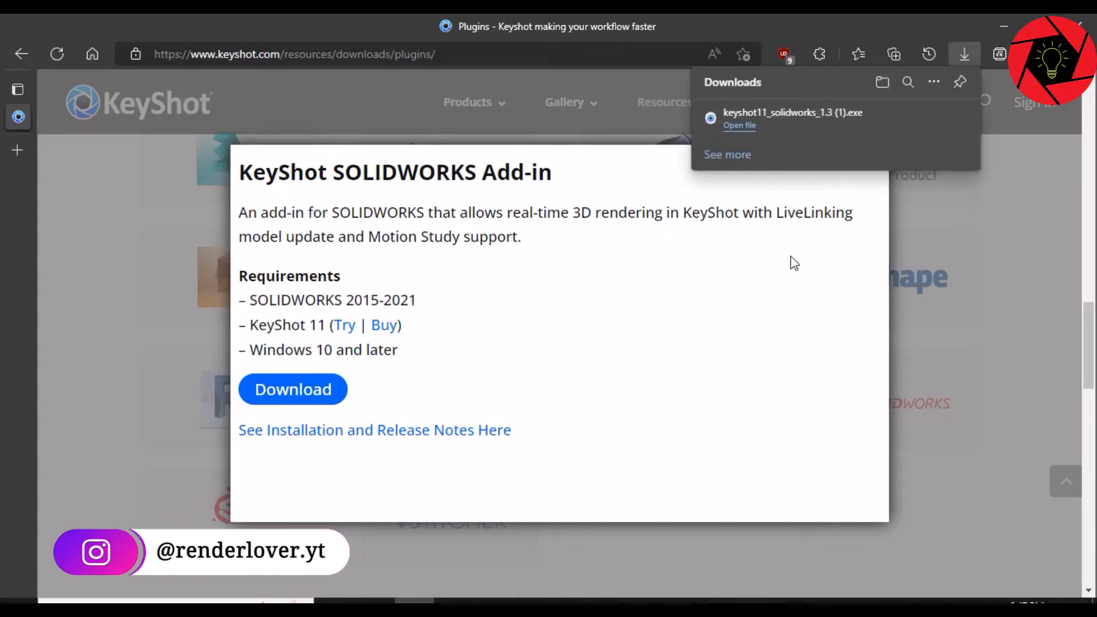
click(1031, 359)
scroll(550, 343, down, 5)
scroll(548, 344, down, 5)
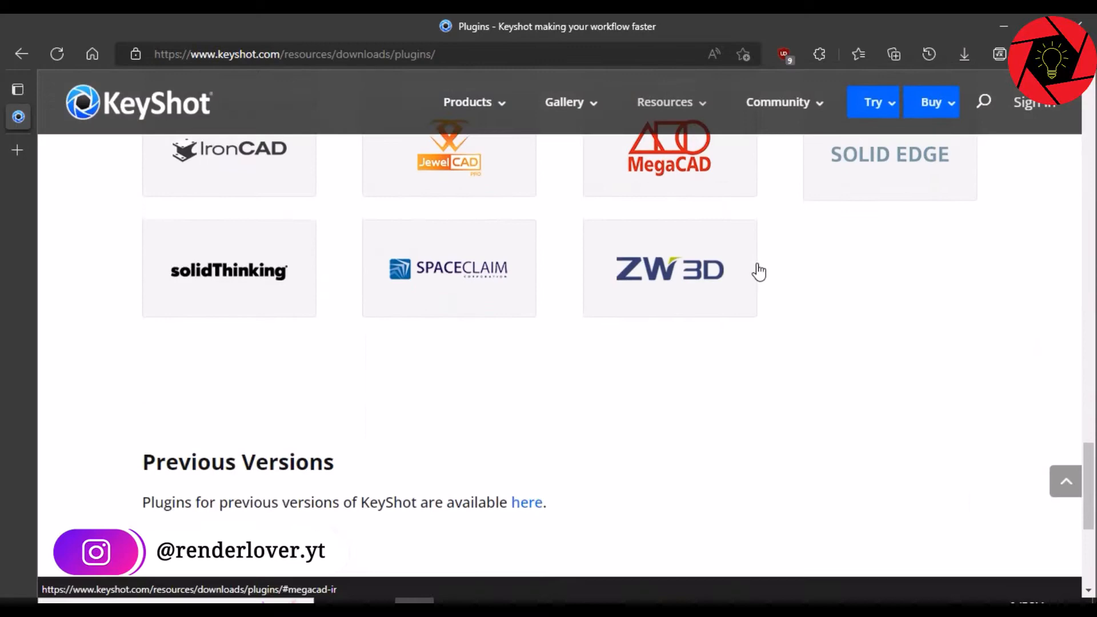
scroll(549, 343, down, 3)
Browse the Previous KeyShot Versions page for older plugin builds
click(527, 329)
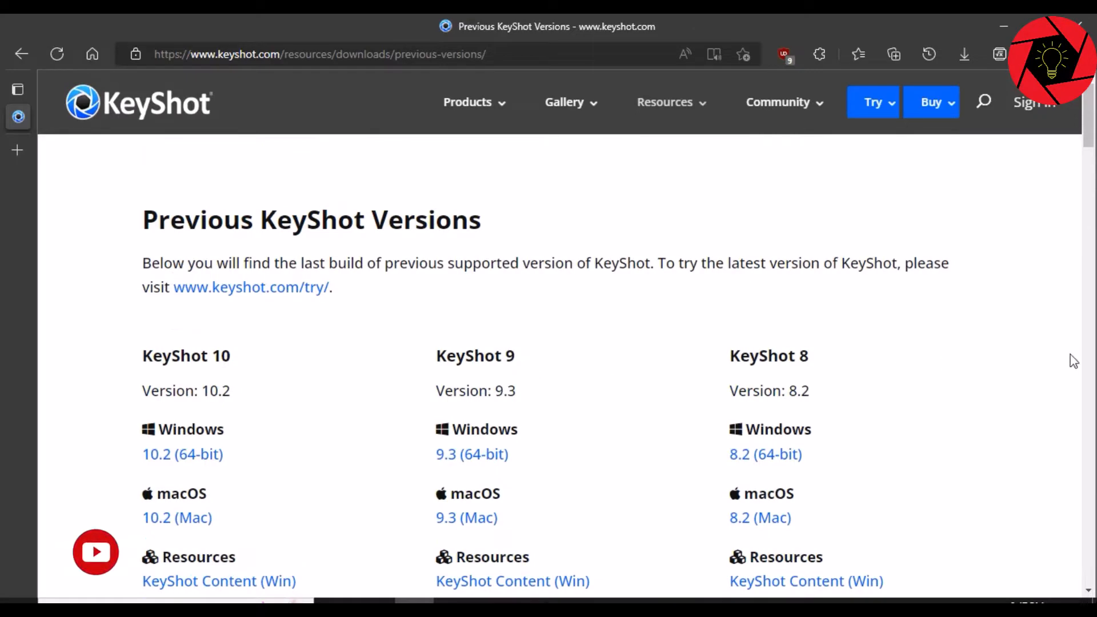
scroll(1074, 361, down, 5)
scroll(1003, 343, down, 3)
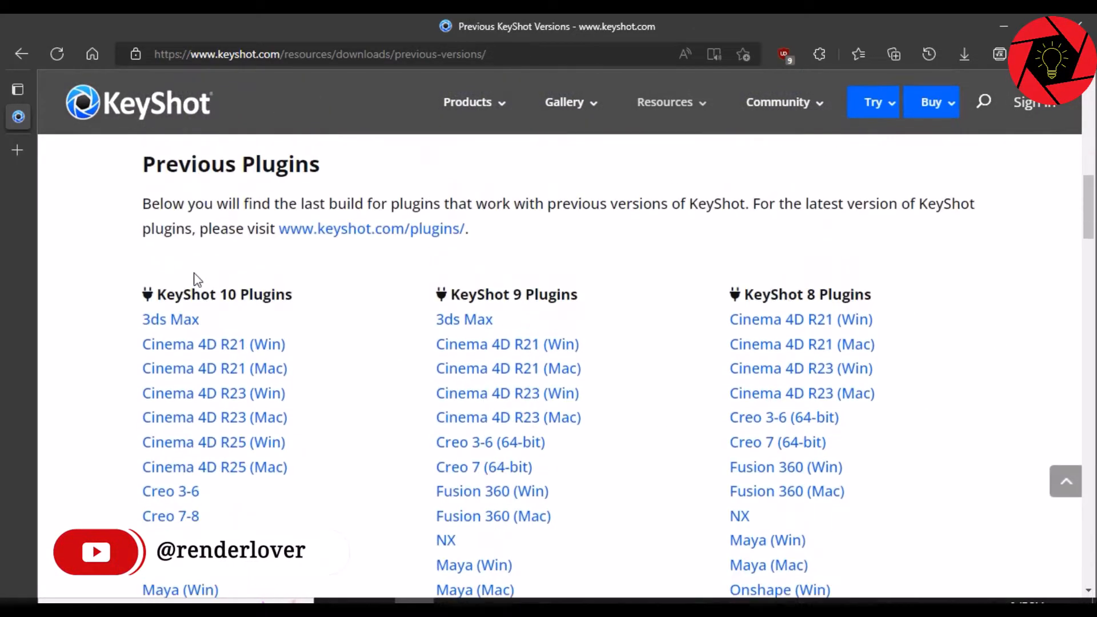
scroll(1017, 284, down, 2)
scroll(1013, 281, down, 4)
scroll(1013, 281, down, 4)
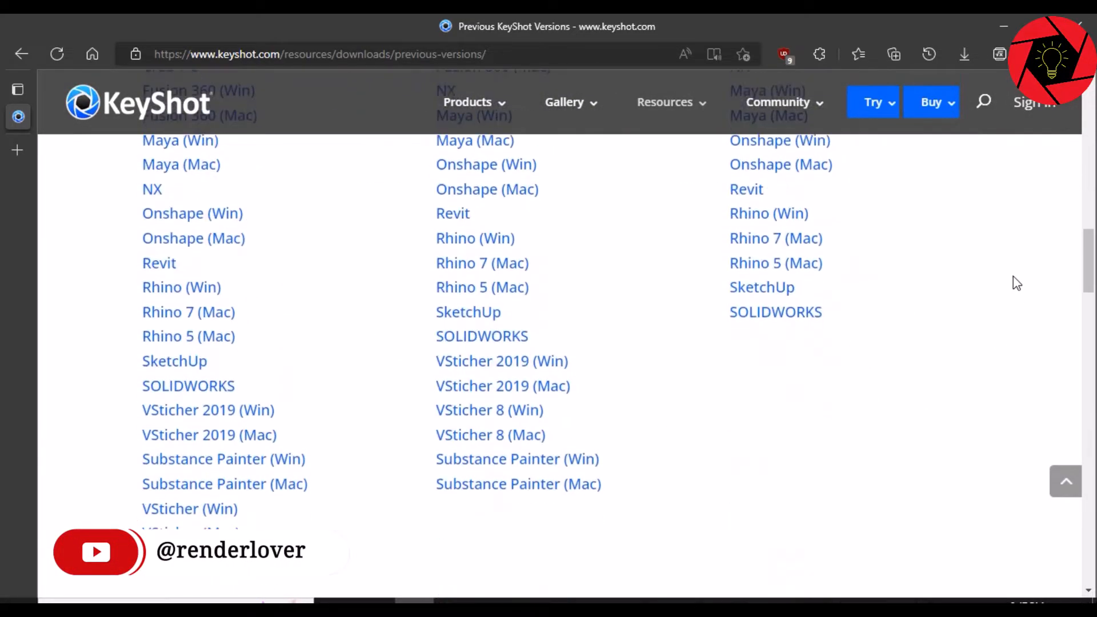
scroll(1014, 279, down, 3)
scroll(1014, 282, up, 5)
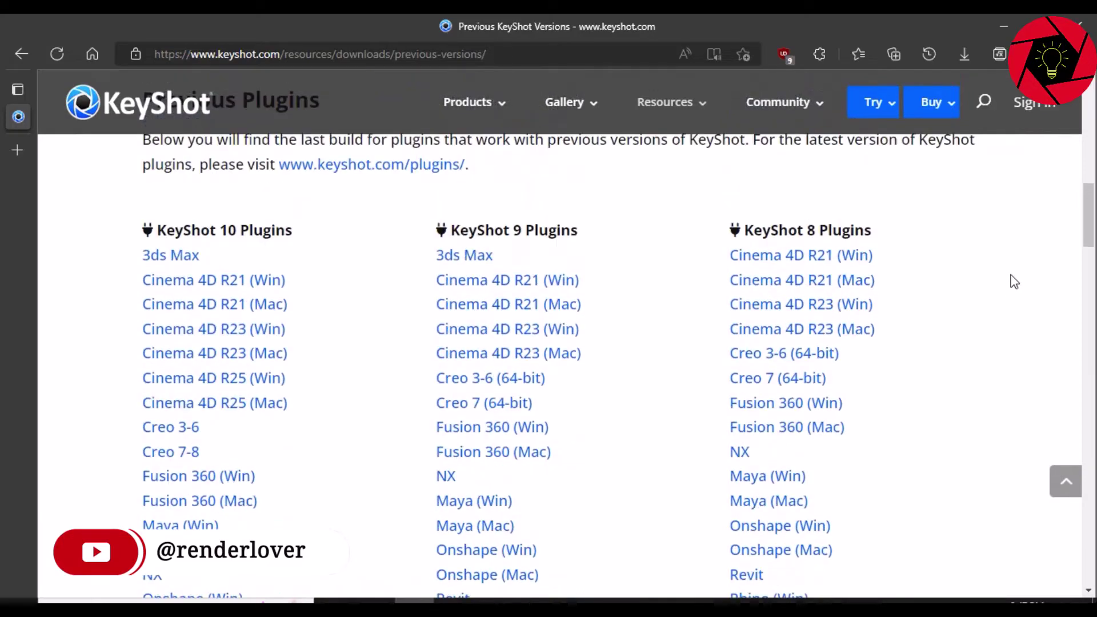
Run the installer, accept the license and install KeyShot 11 SOLIDWORKS Plugin 1.3 to the default folder
click(963, 55)
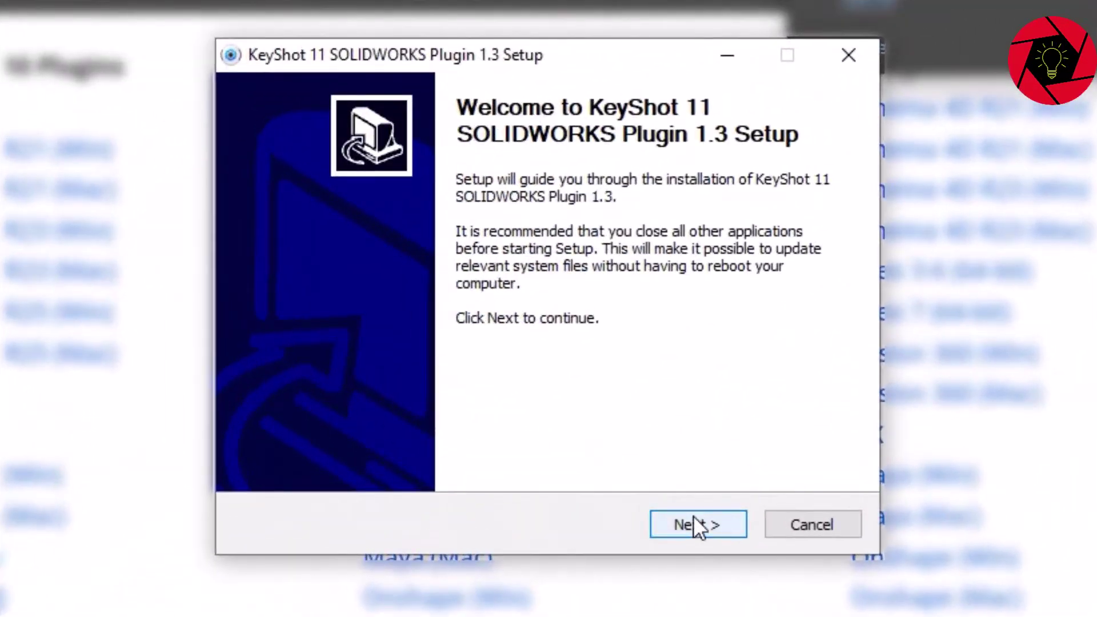
click(693, 524)
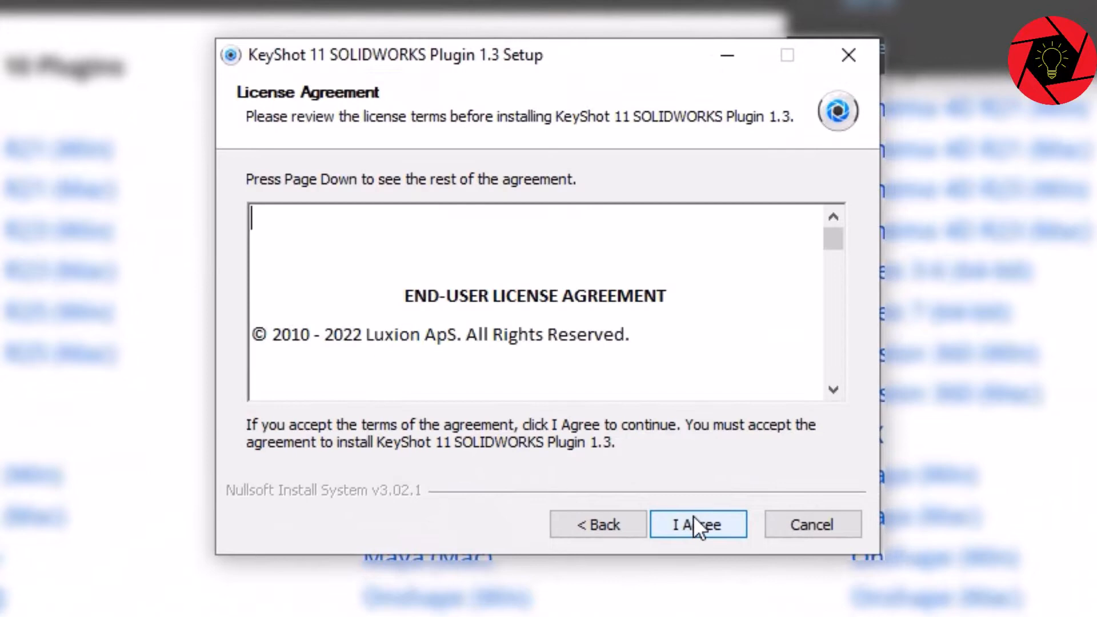
click(700, 526)
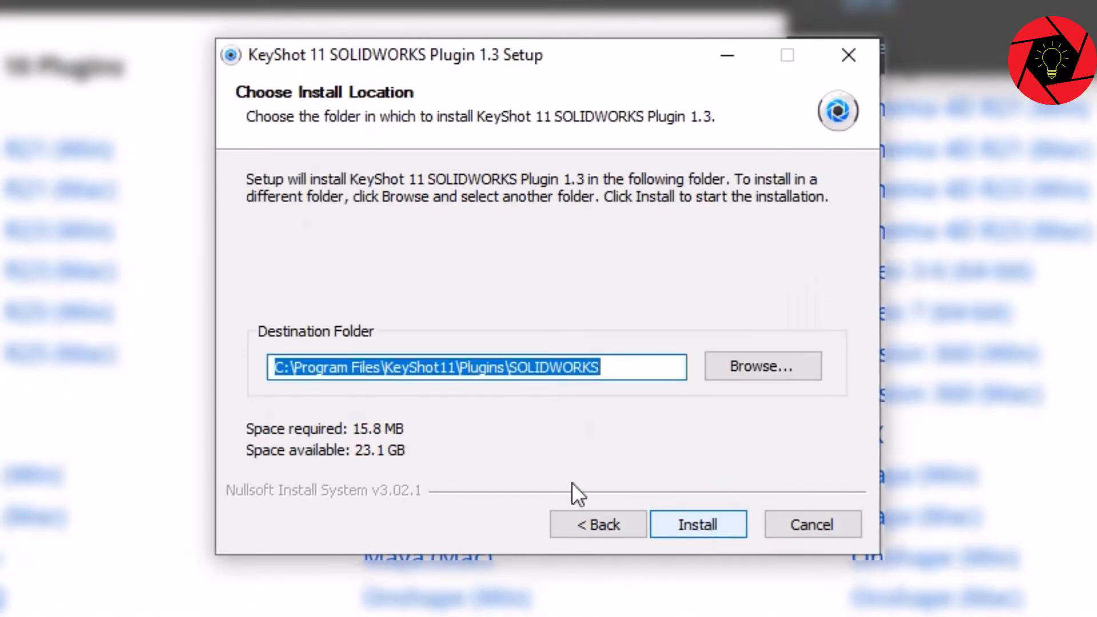
click(682, 517)
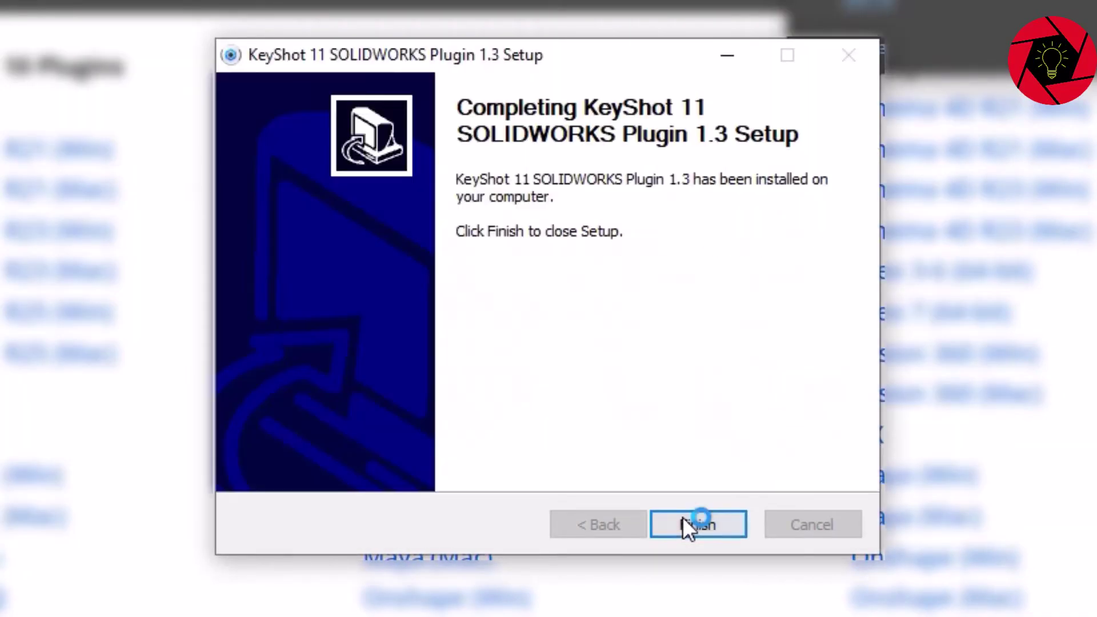
click(683, 517)
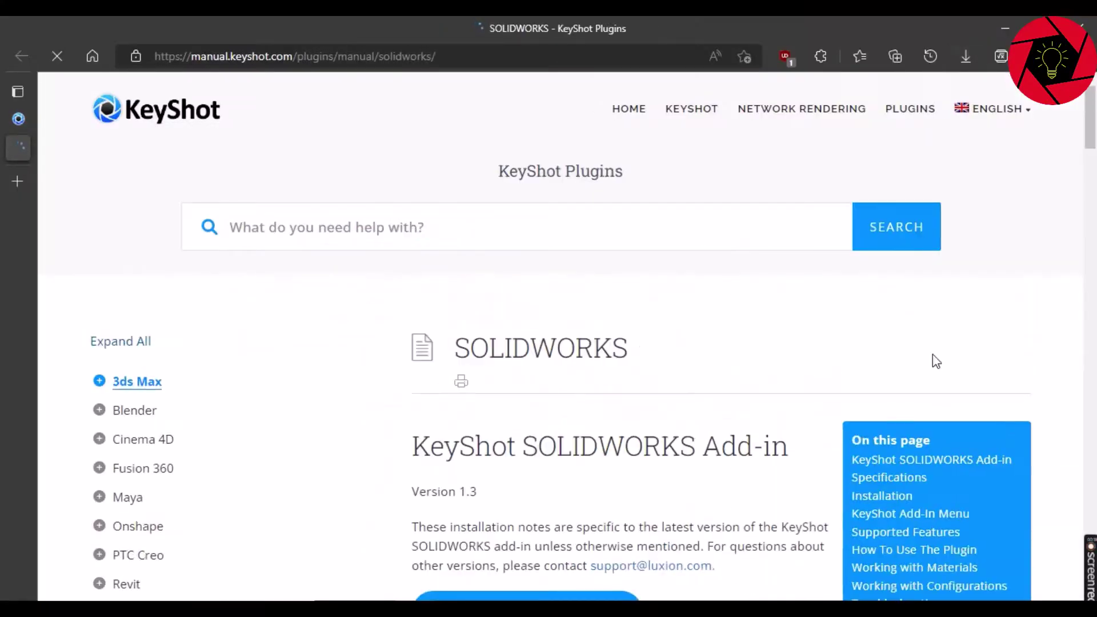
scroll(933, 354, down, 5)
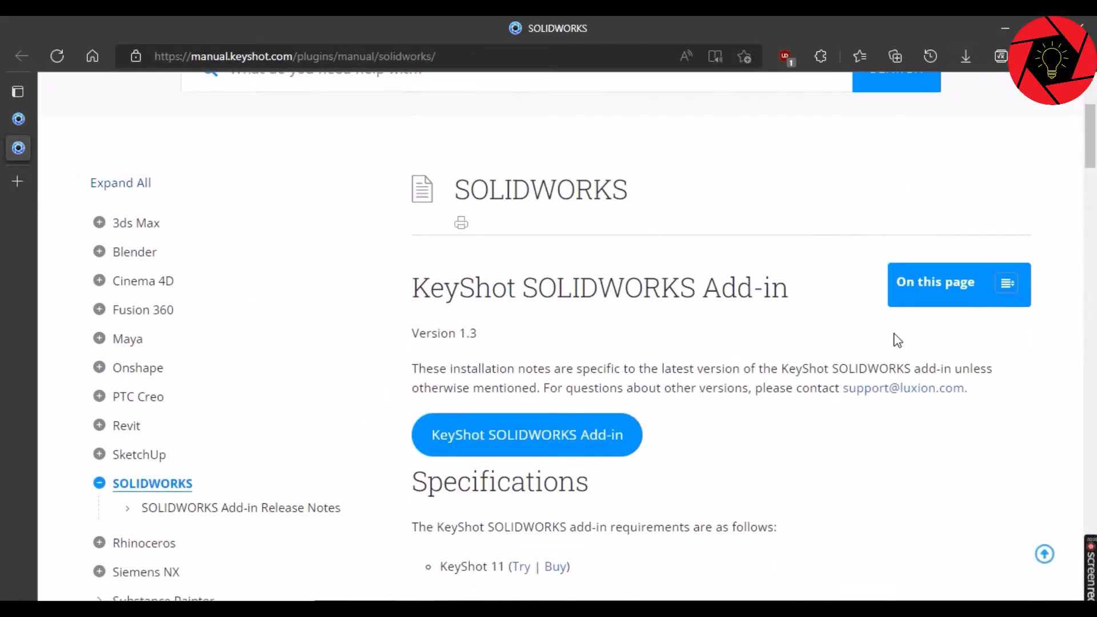
scroll(909, 343, down, 5)
scroll(893, 335, down, 5)
scroll(893, 335, down, 4)
scroll(893, 336, down, 8)
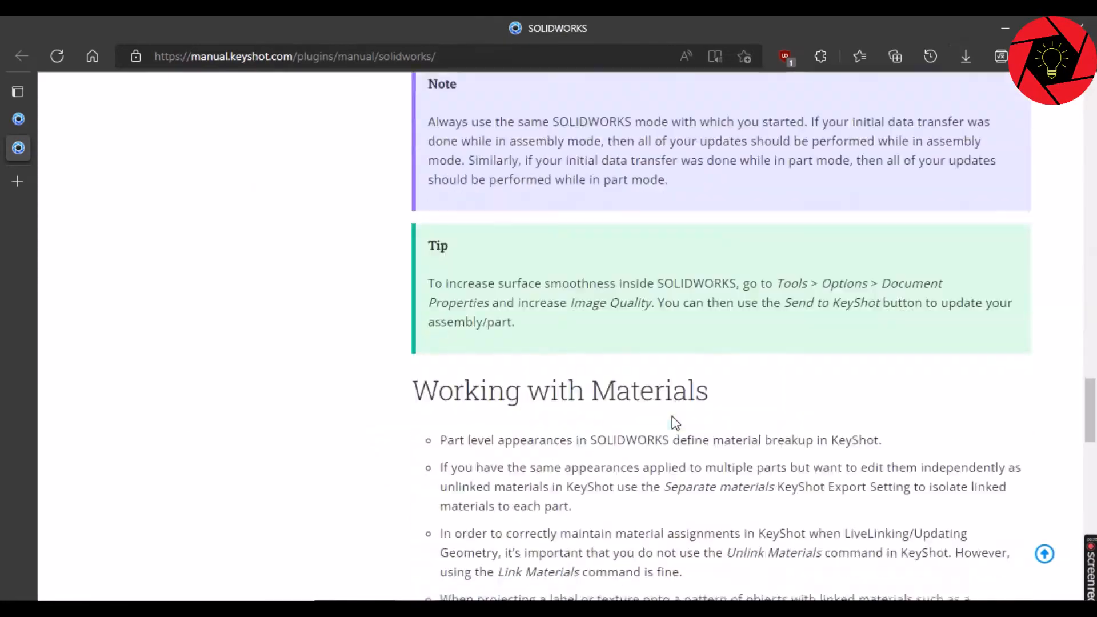
scroll(894, 335, down, 8)
scroll(893, 336, down, 6)
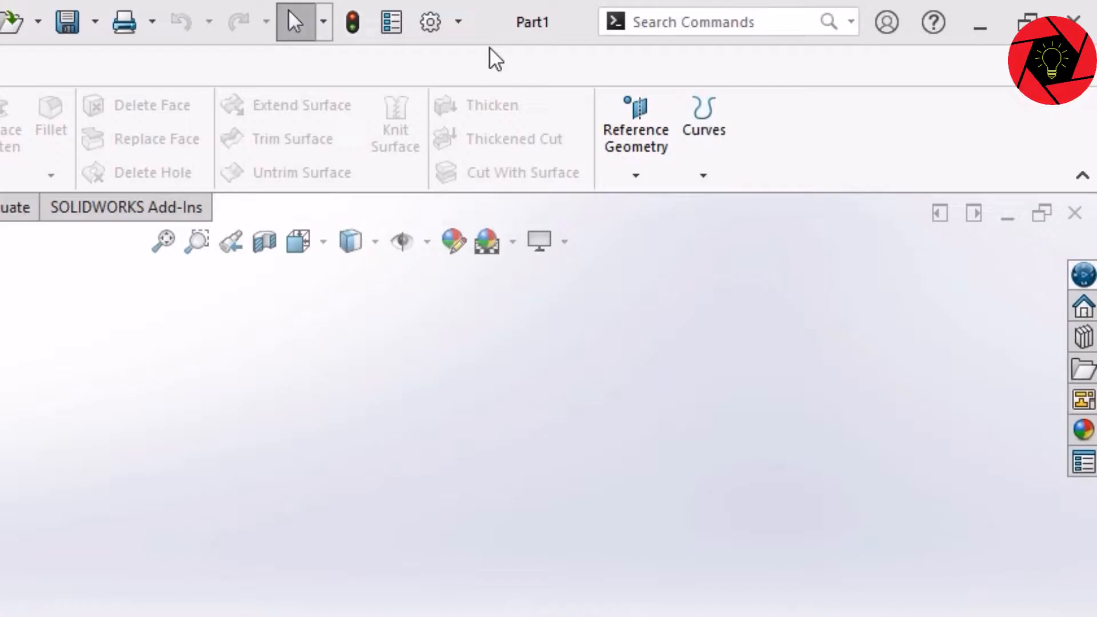
Enable the KeyShot 11 Plugin add-in with load at start up in the Add-Ins list
click(459, 23)
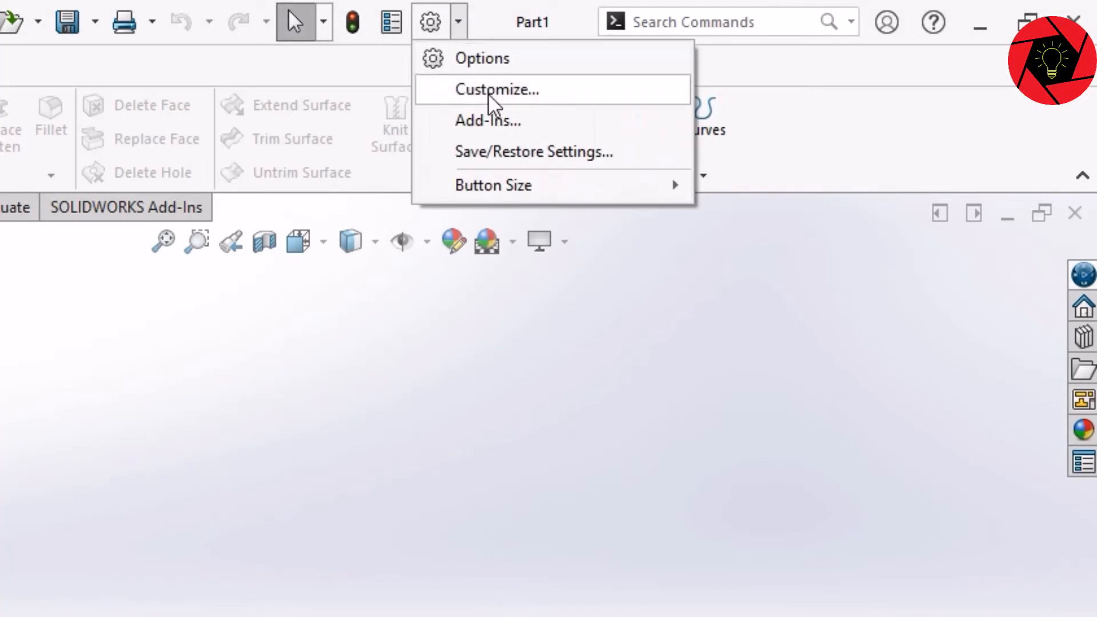
click(487, 120)
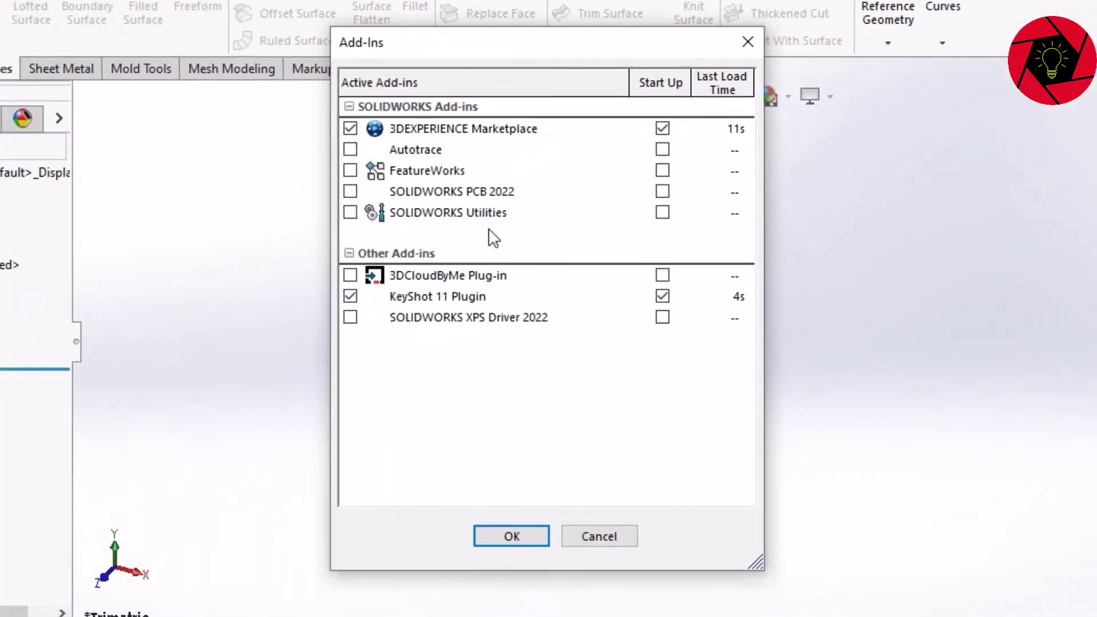
click(427, 296)
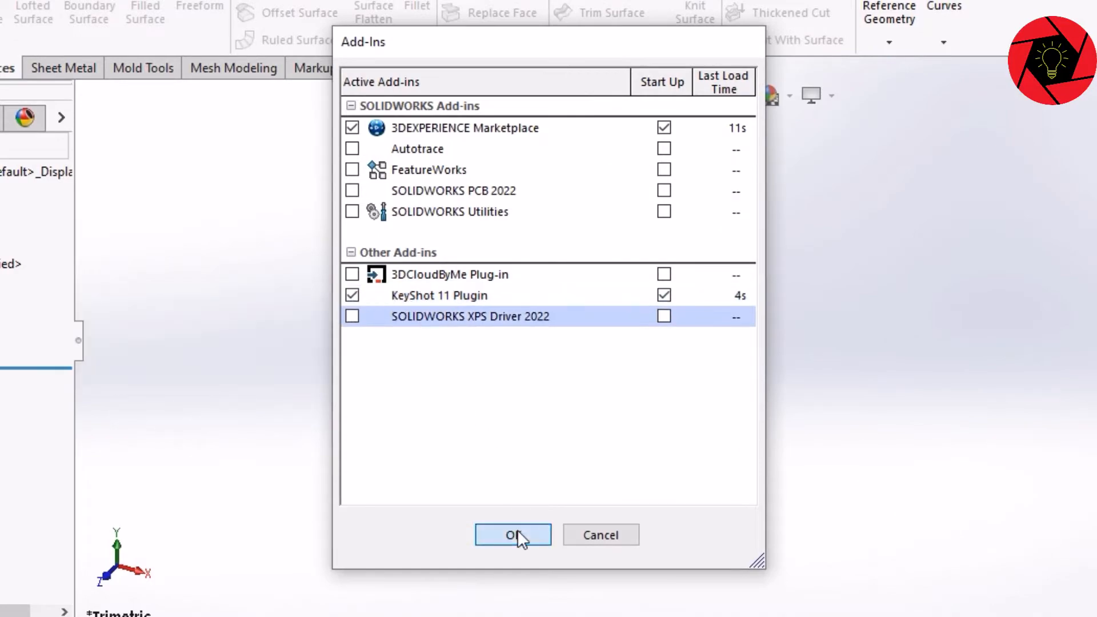
click(514, 536)
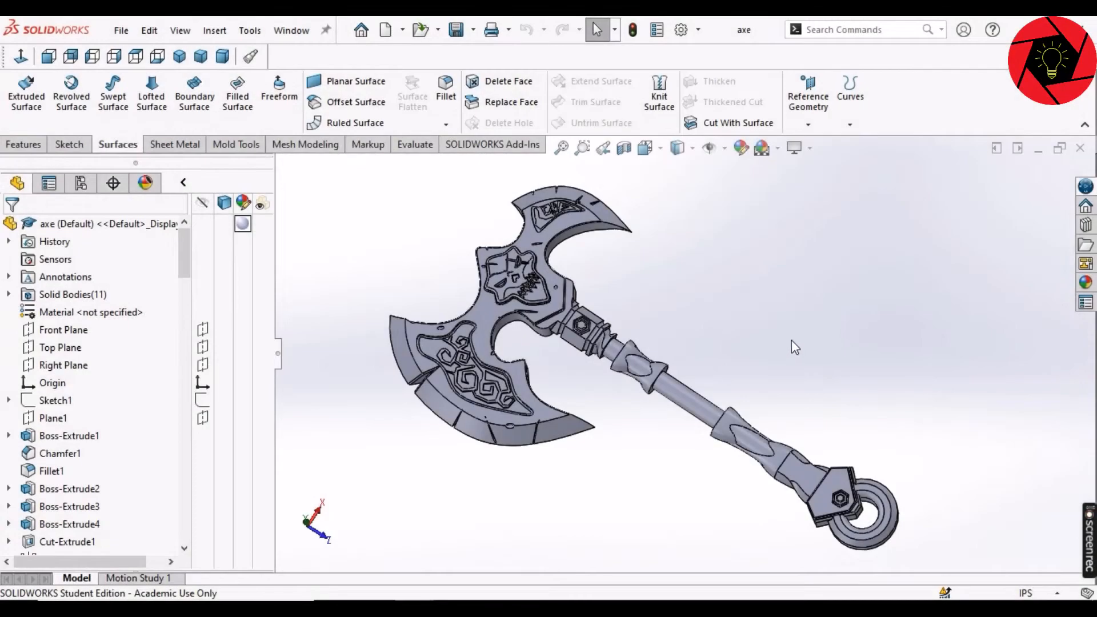
Send the axe model to KeyShot 11 via Tools > KeyShot 11 > Send to KeyShot 11
mouse_move(803, 306)
middle_down()
mouse_move(819, 402)
mouse_move(791, 308)
middle_up()
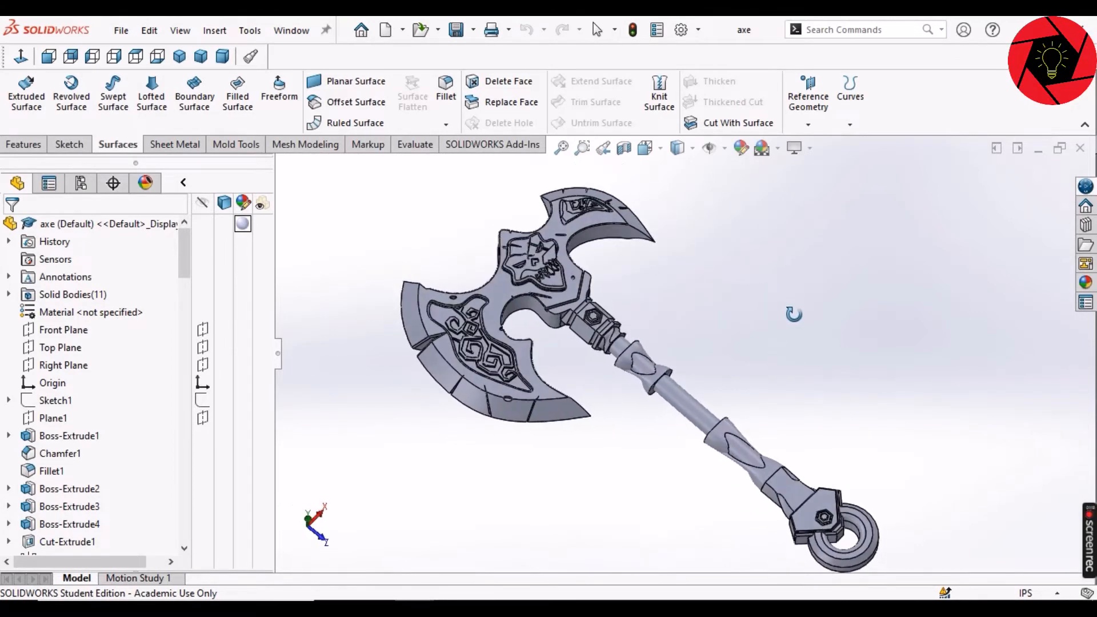
middle_drag(808, 397, 725, 334)
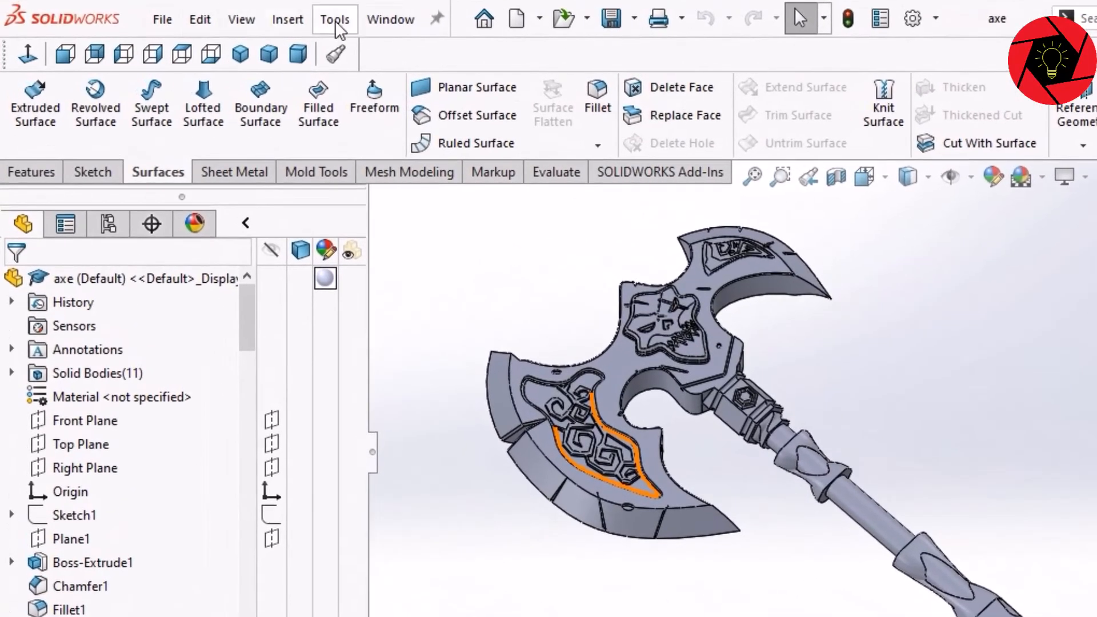
click(335, 19)
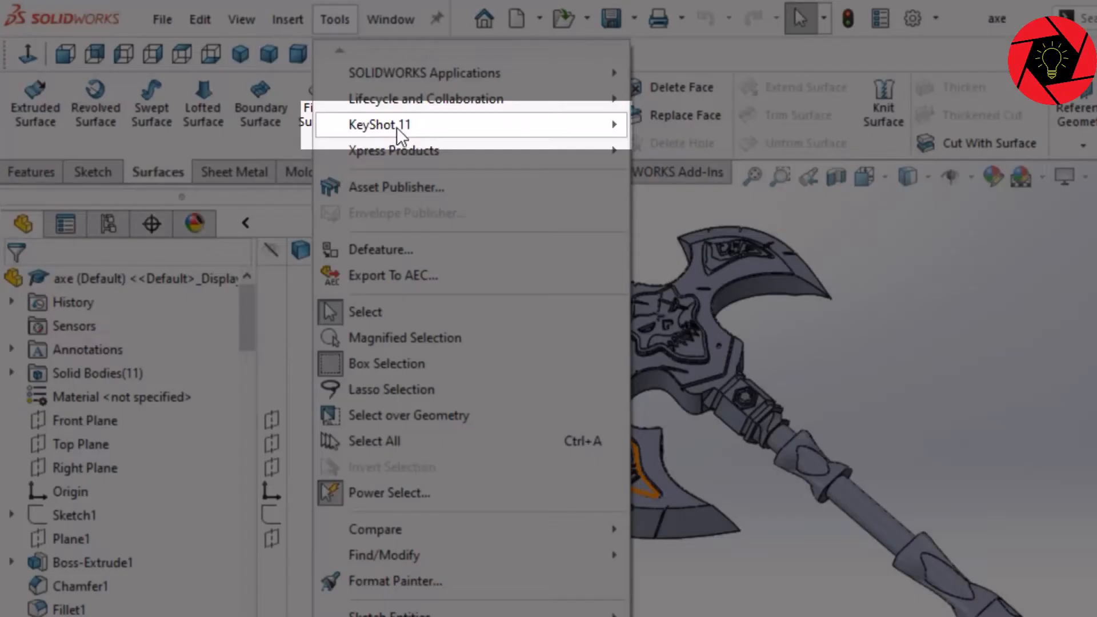
mouse_move(380, 125)
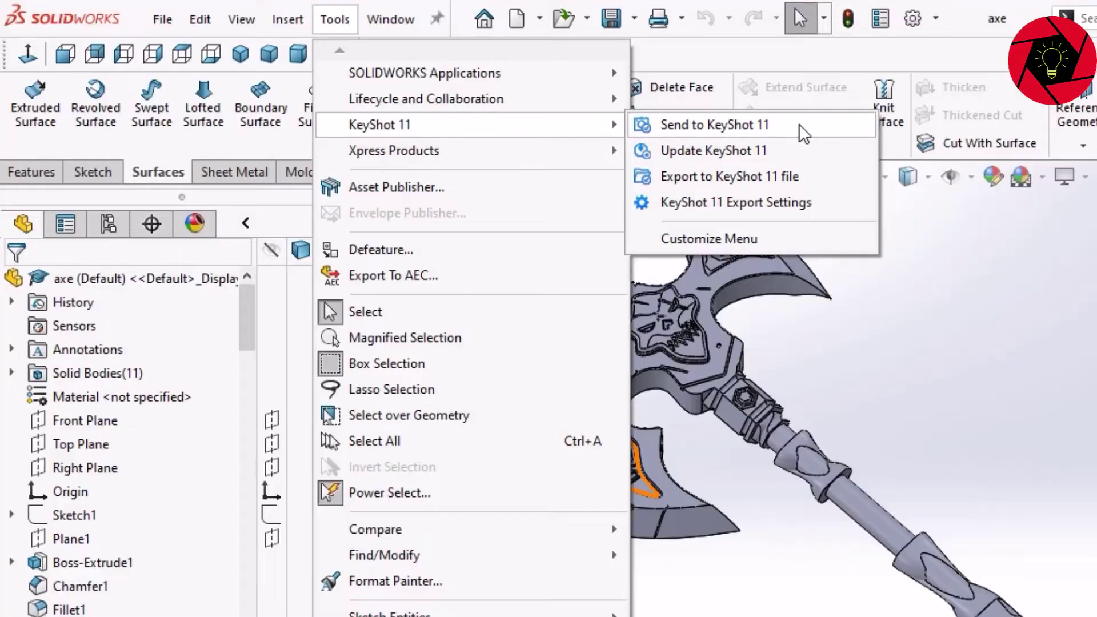
click(799, 123)
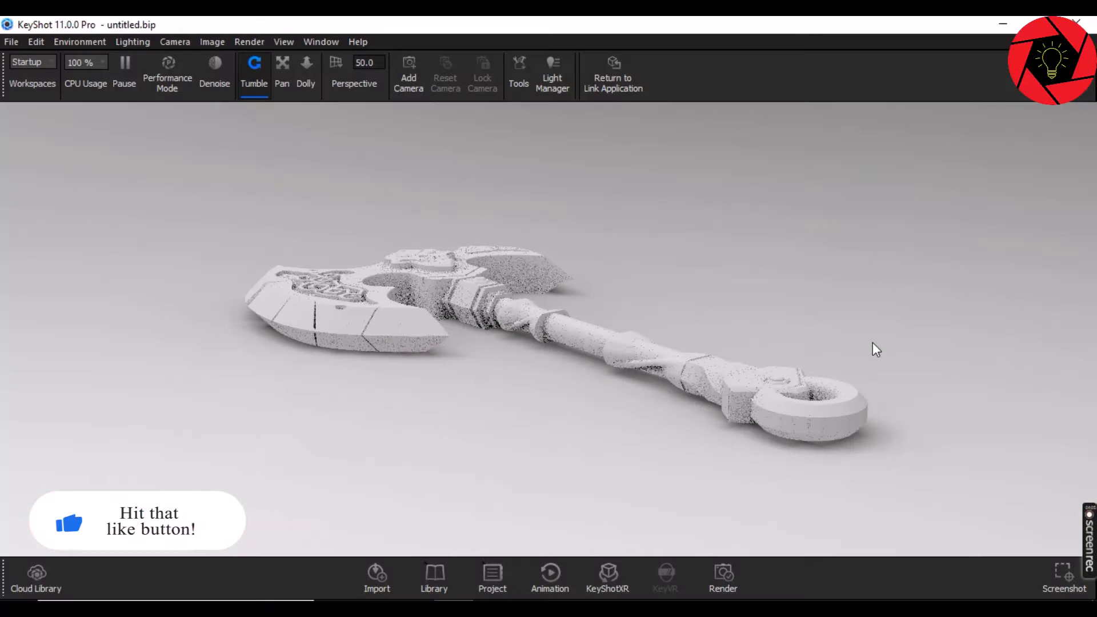
Snap SOLIDWORKS beside KeyShot, widen it and fit the whole axe in both views
mouse_move(873, 343)
mouse_down()
mouse_move(881, 359)
mouse_move(836, 399)
mouse_up()
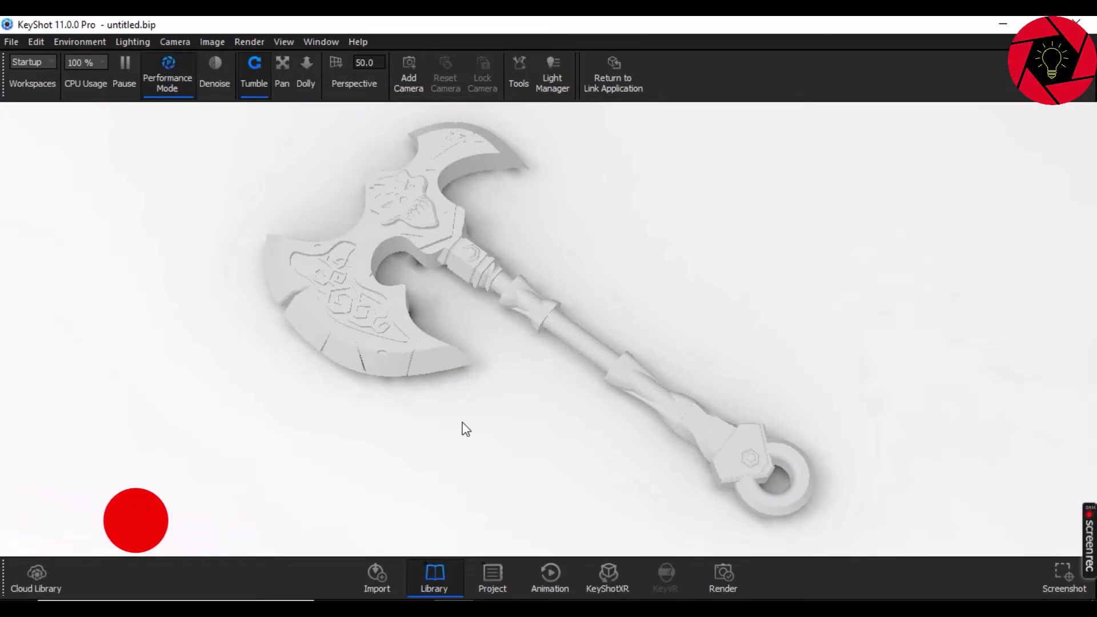
key(alt+Tab)
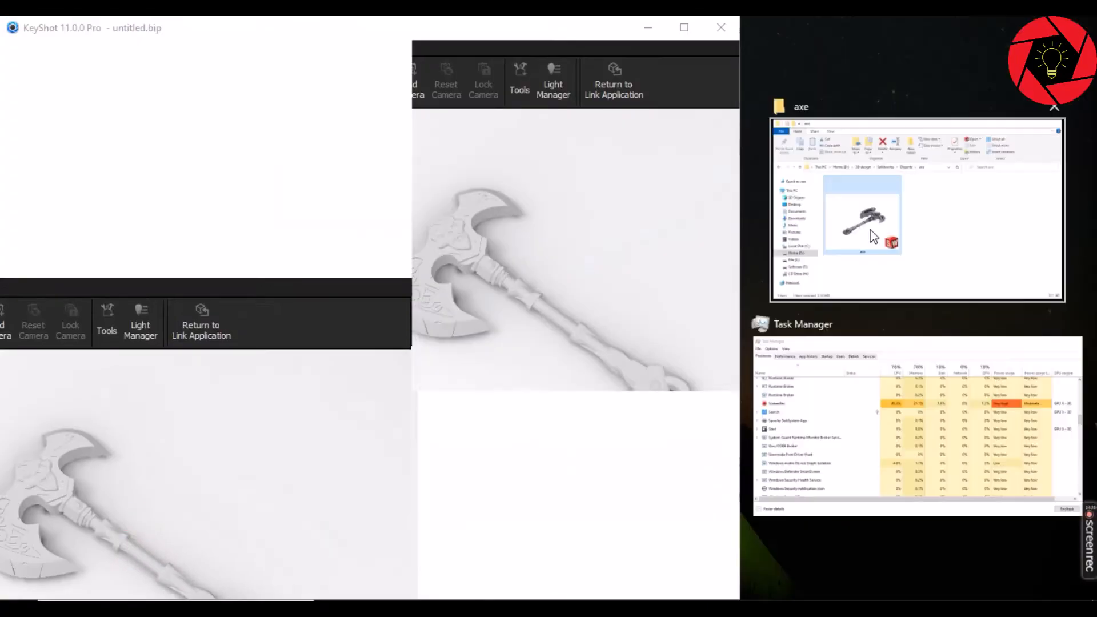
click(873, 236)
key(super+Right)
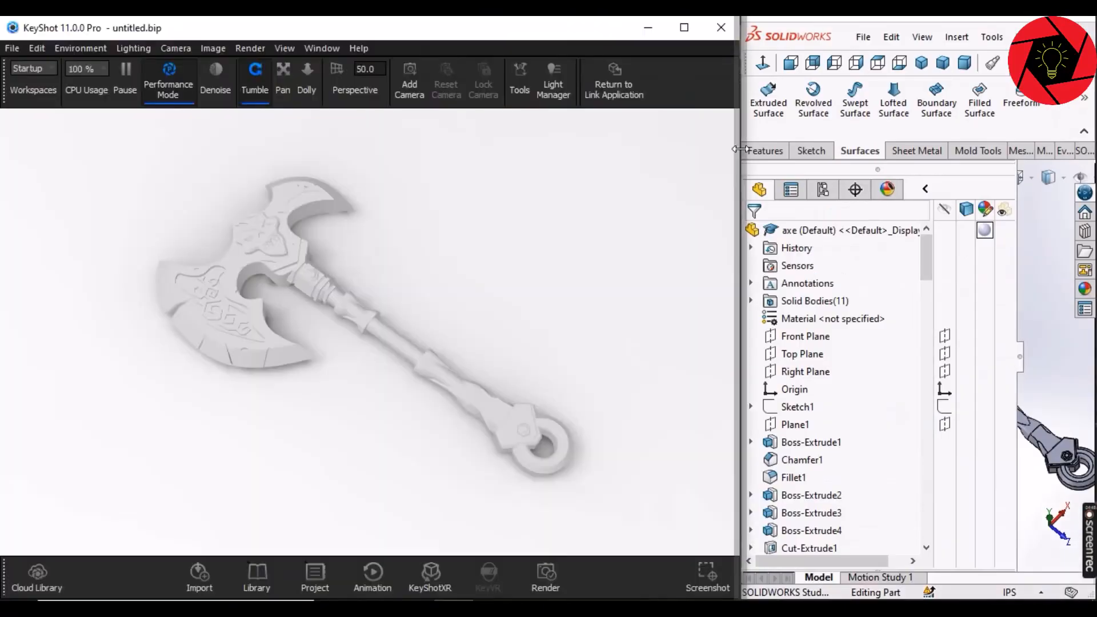
drag(739, 150, 541, 151)
key(F9)
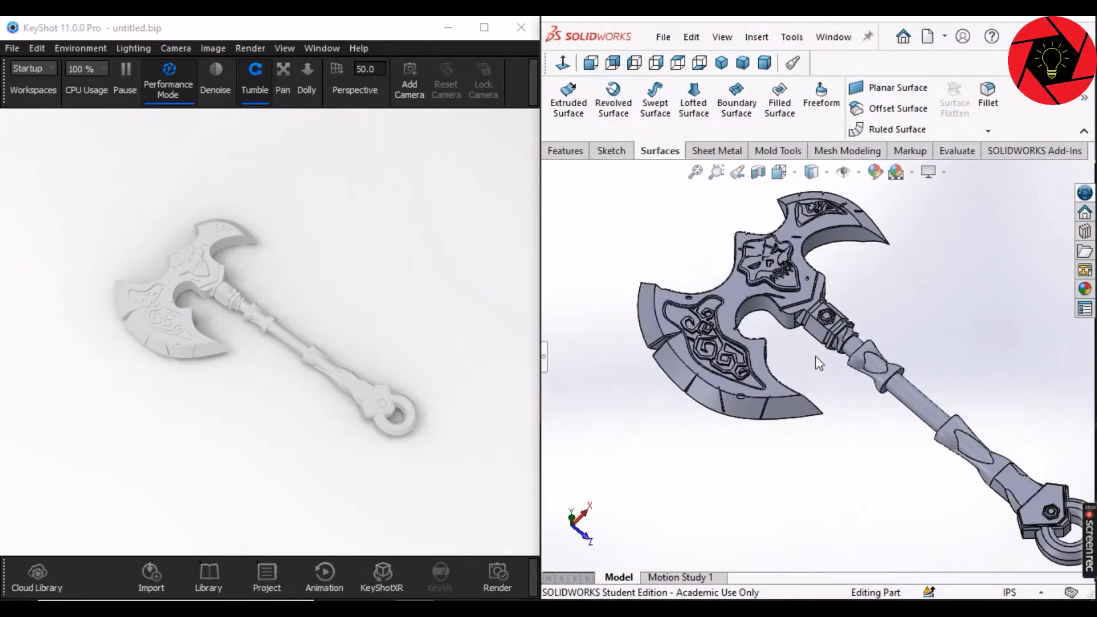
scroll(815, 356, down, 3)
scroll(858, 381, up, 1)
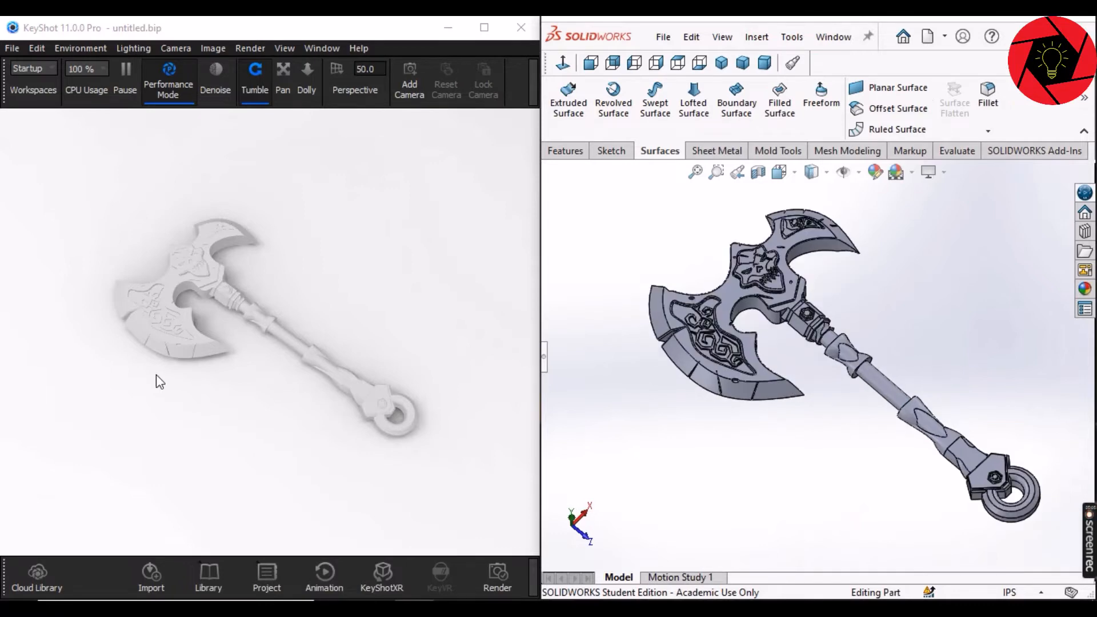
scroll(156, 375, up, 3)
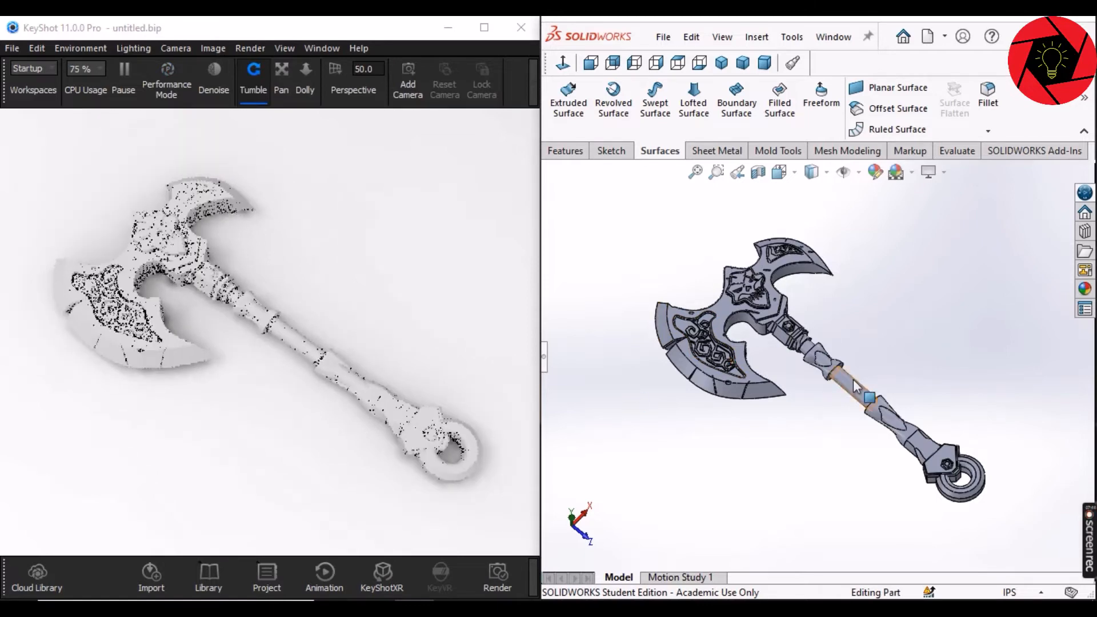
Sketch a rectangle on the Top Plane left of the axe and extrude it into a solid block
click(546, 361)
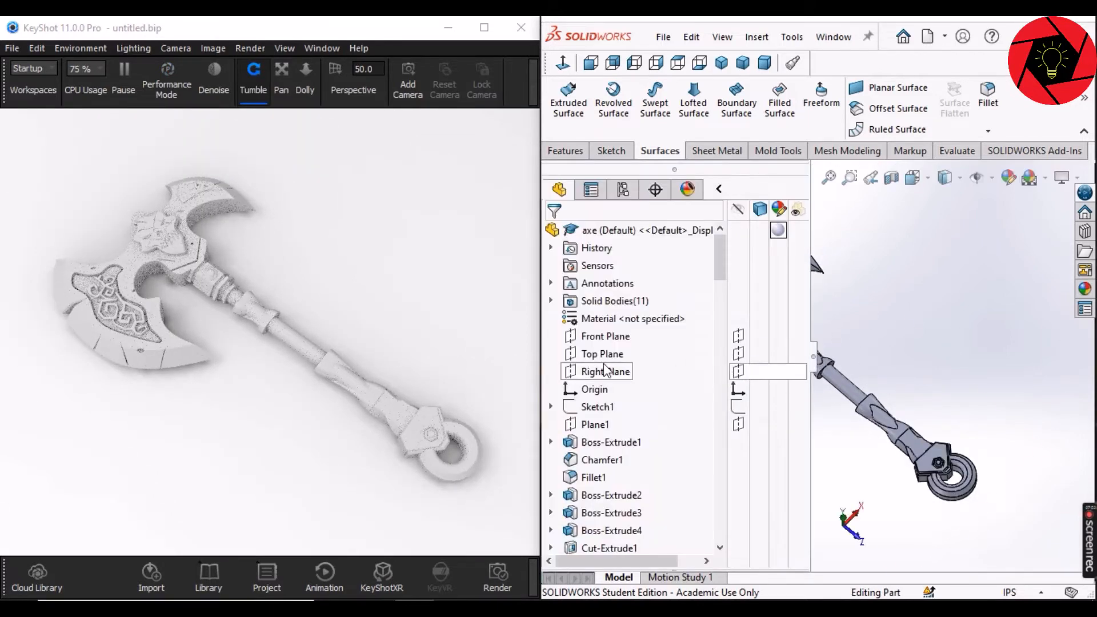
click(603, 353)
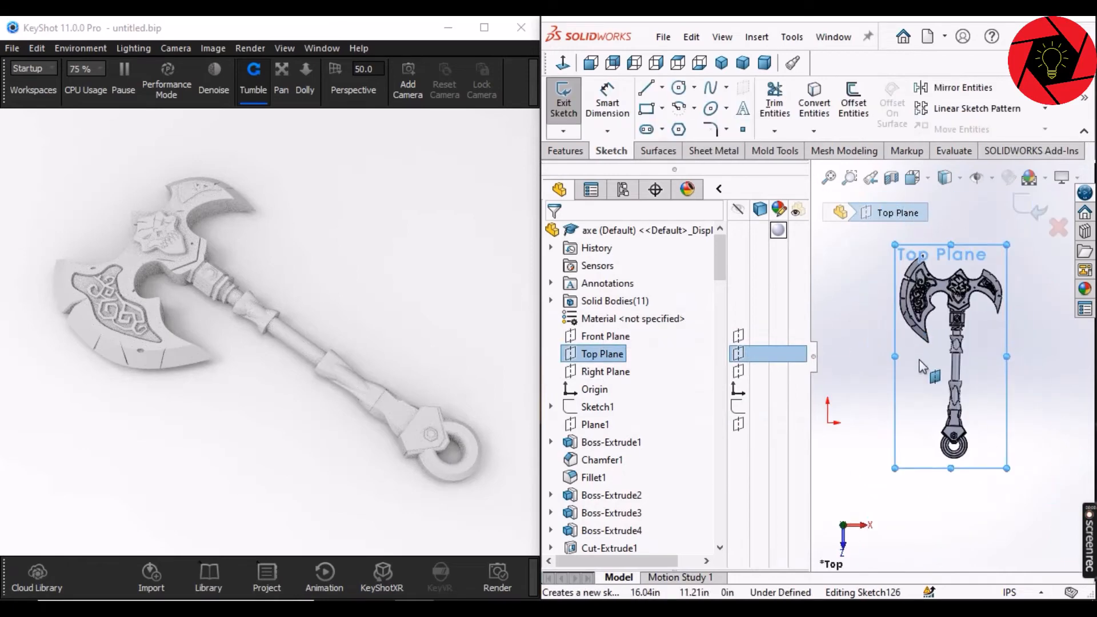
drag(806, 249, 836, 446)
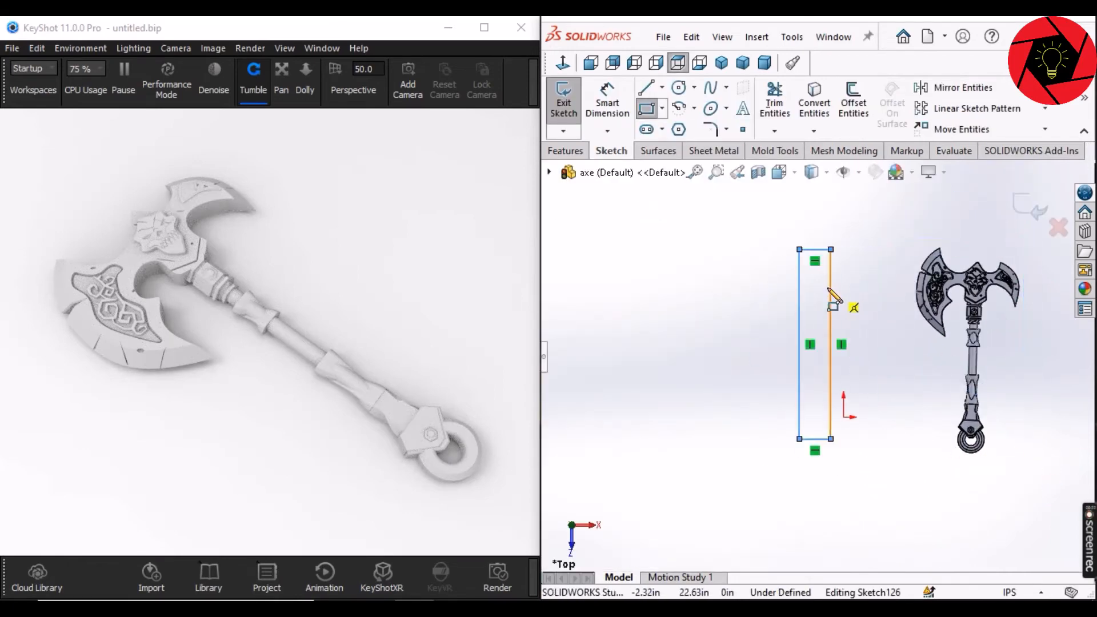
key(ctrl+7)
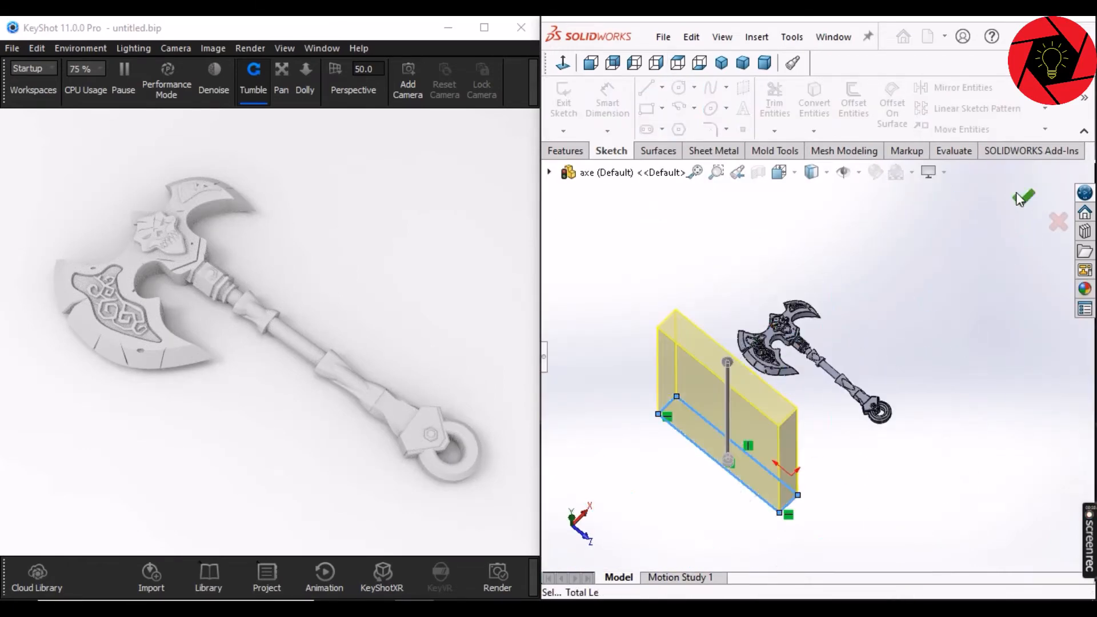
key(Return)
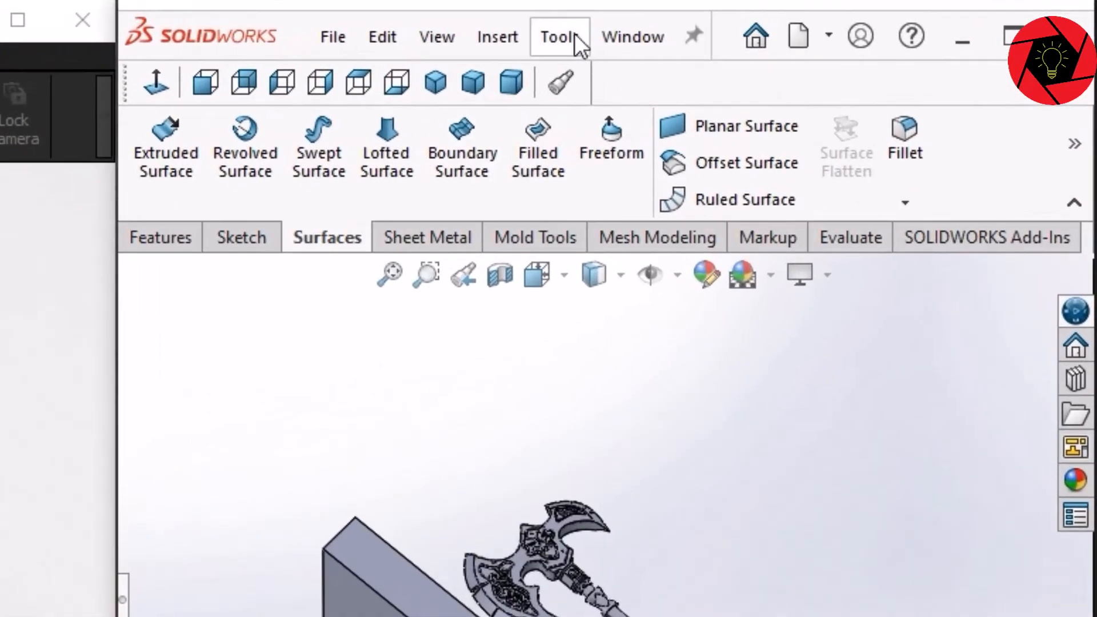
Push the changed model to KeyShot via Tools > KeyShot 11 > Update KeyShot 11
click(560, 36)
mouse_move(703, 175)
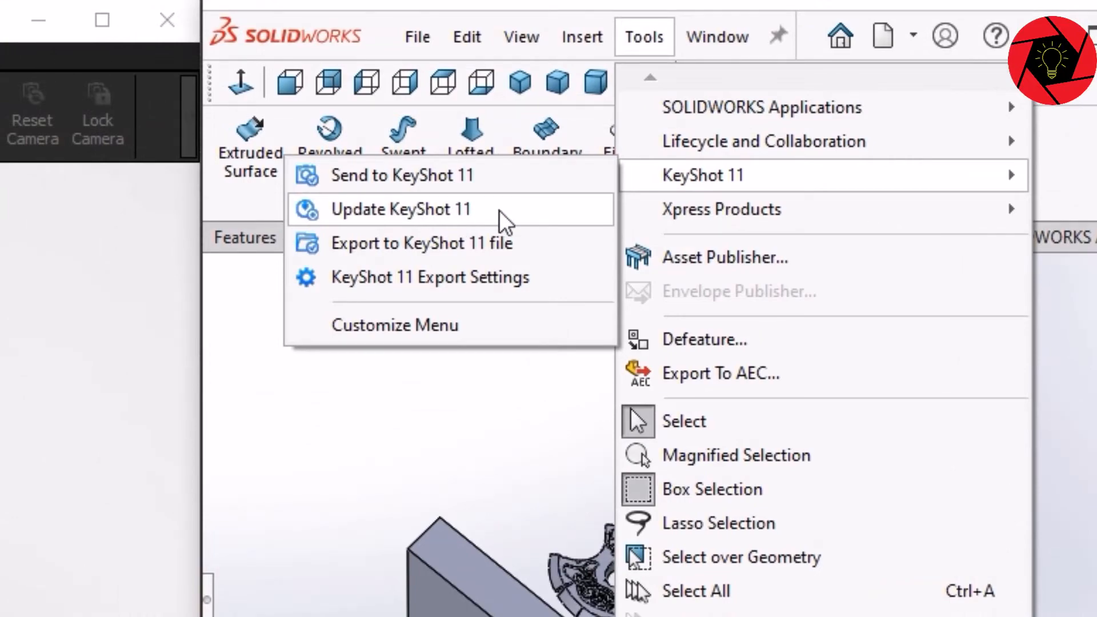
click(504, 218)
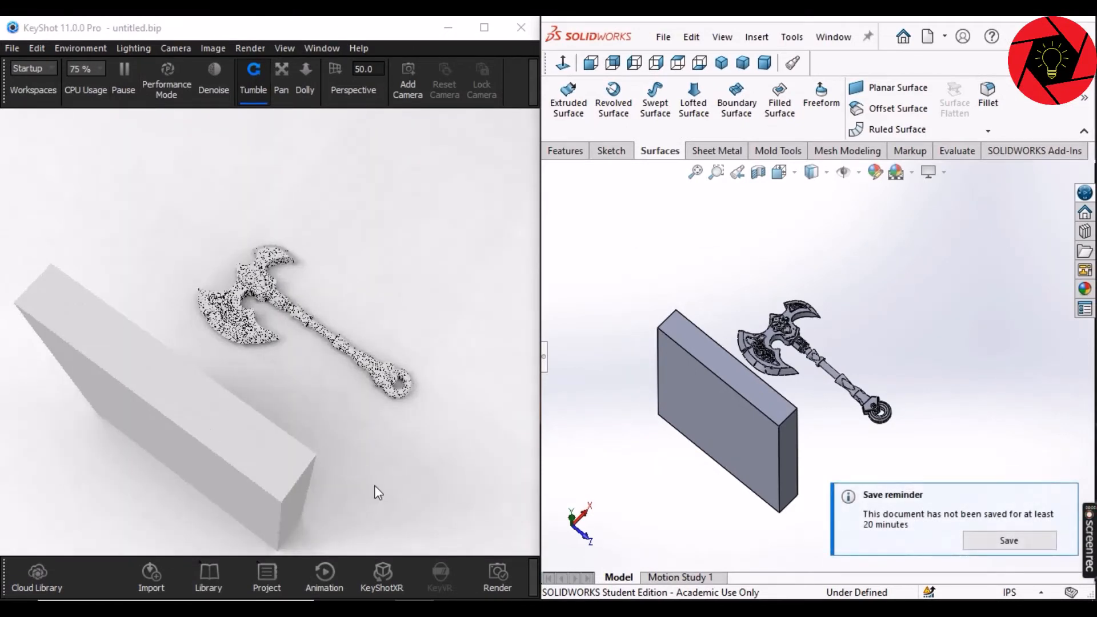
Orbit the KeyShot camera to inspect the new block beside the axe
mouse_move(375, 486)
mouse_down()
mouse_move(273, 382)
mouse_move(311, 454)
mouse_up()
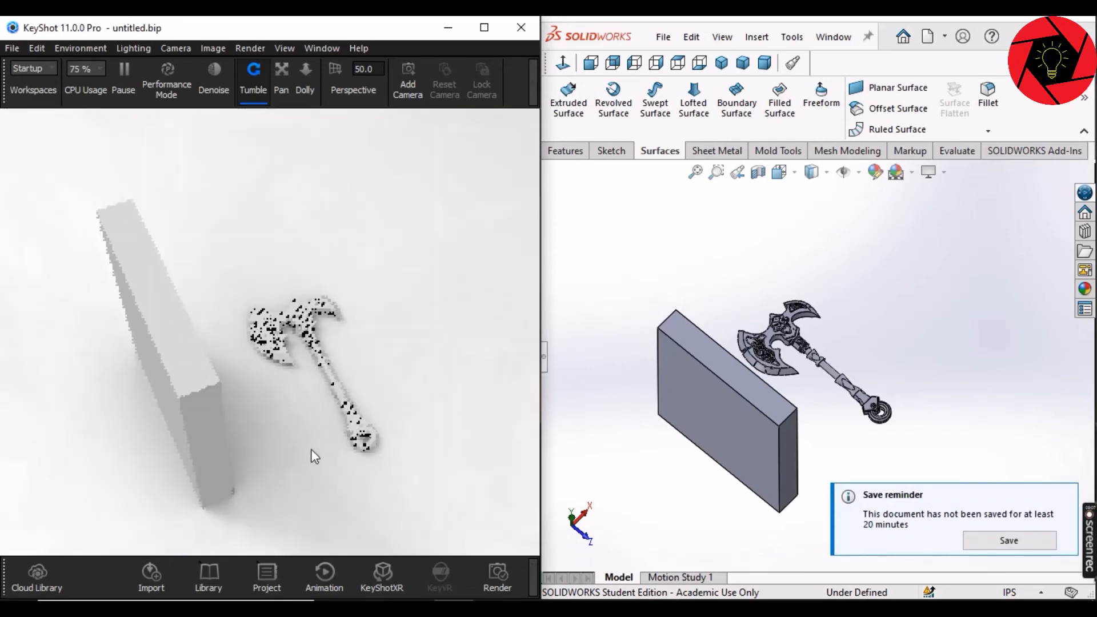
scroll(312, 454, up, 3)
scroll(311, 459, down, 3)
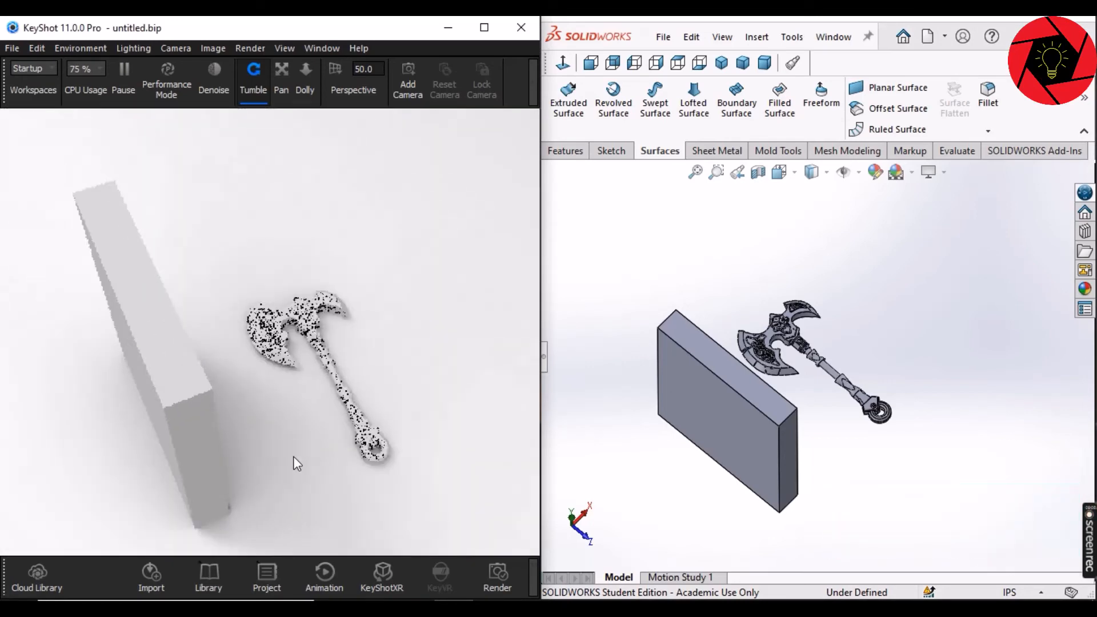
mouse_move(294, 456)
mouse_down()
mouse_move(216, 241)
mouse_move(323, 438)
mouse_move(334, 344)
mouse_up()
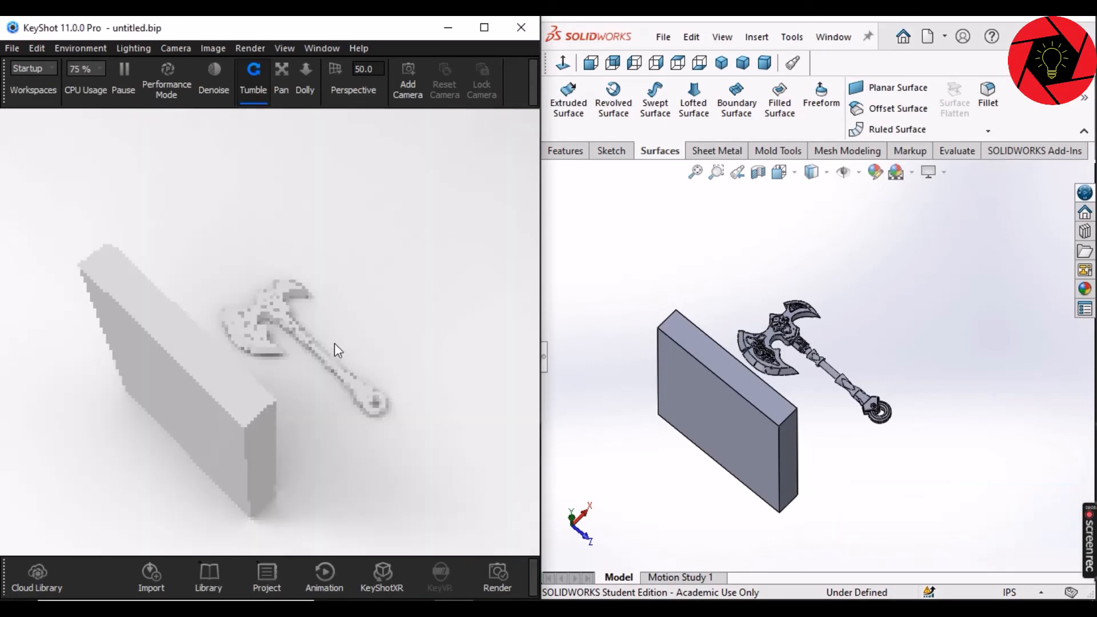
scroll(335, 343, up, 2)
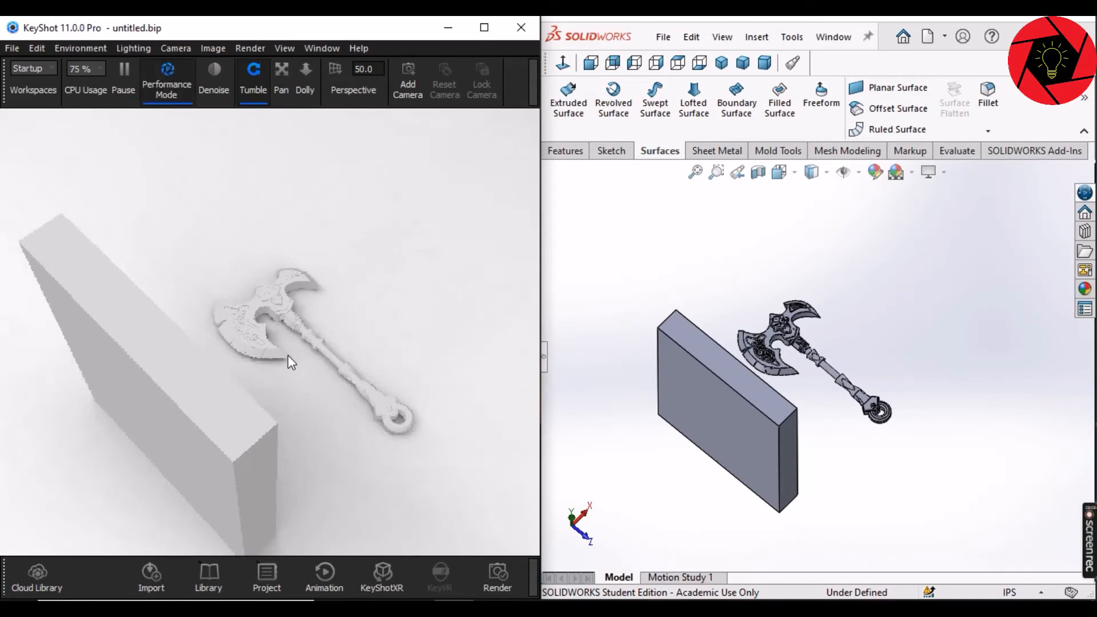
drag(265, 398, 311, 377)
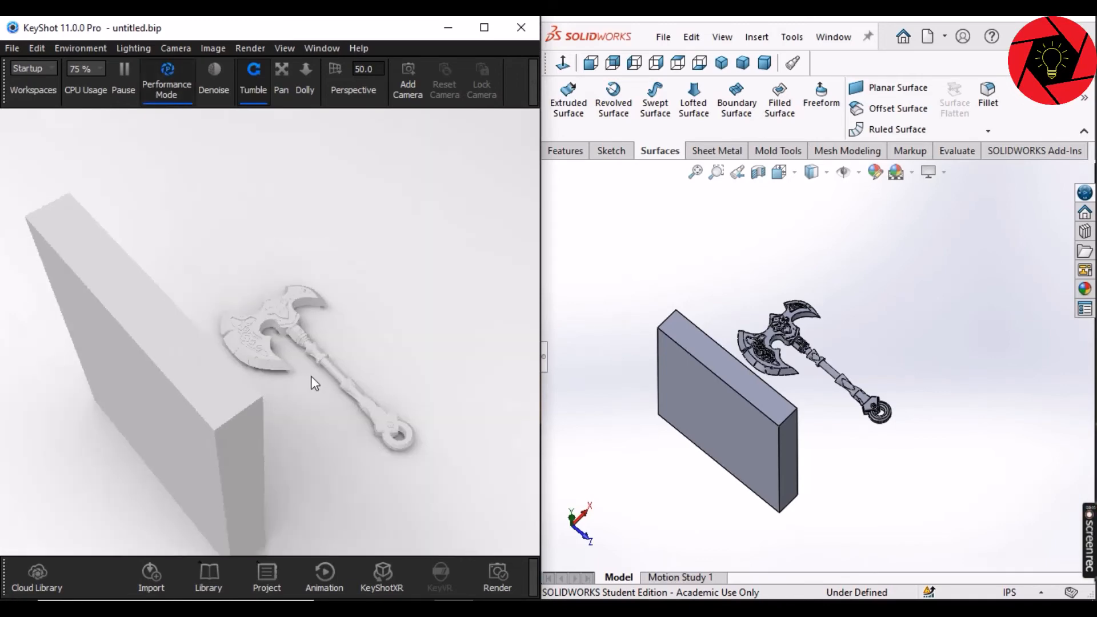